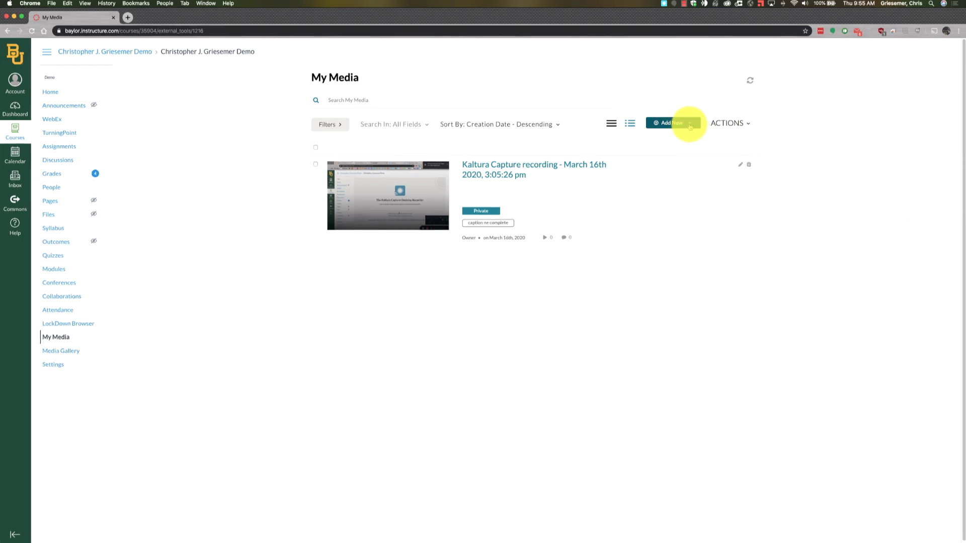
Launch the Kaltura Capture desktop recorder through Create Media in My Media and set up a new recording.
left_click(690, 125)
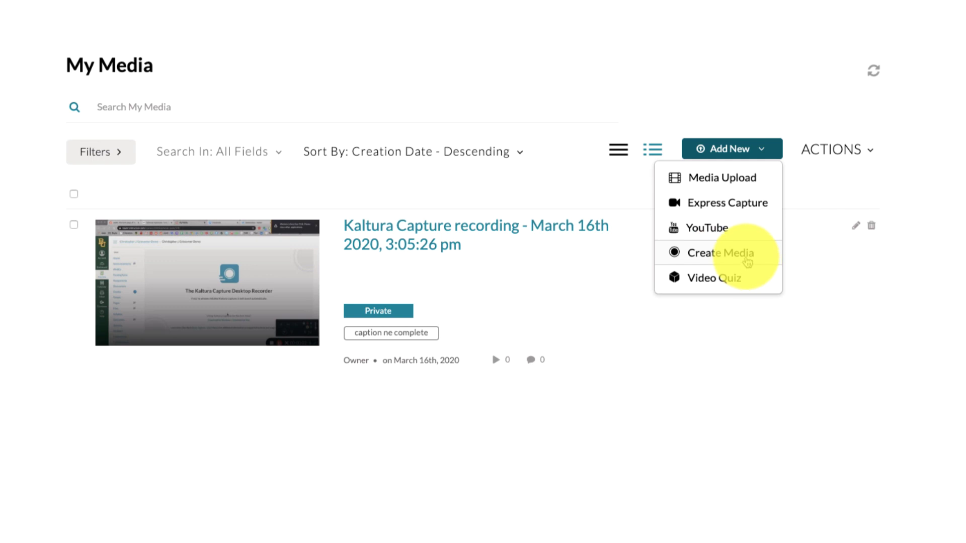
left_click(748, 261)
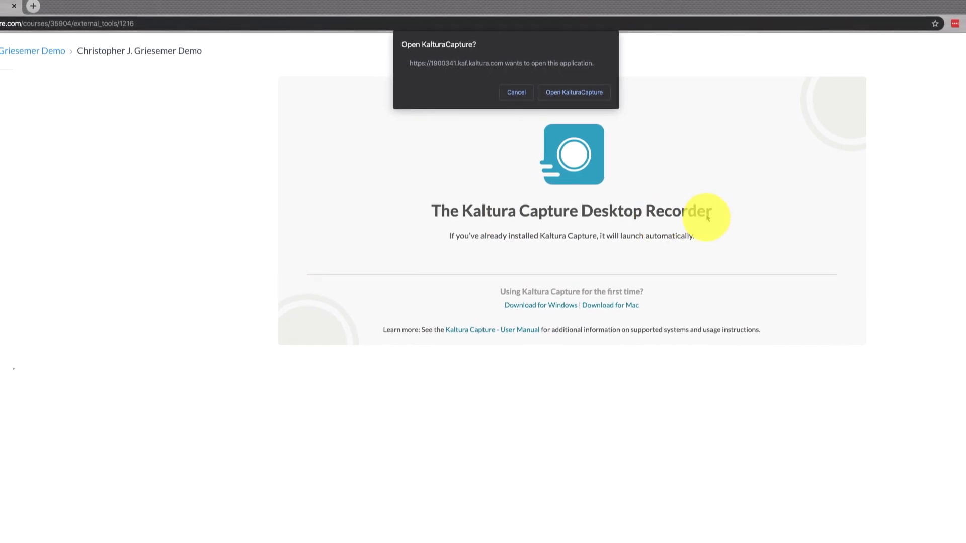
left_click(578, 94)
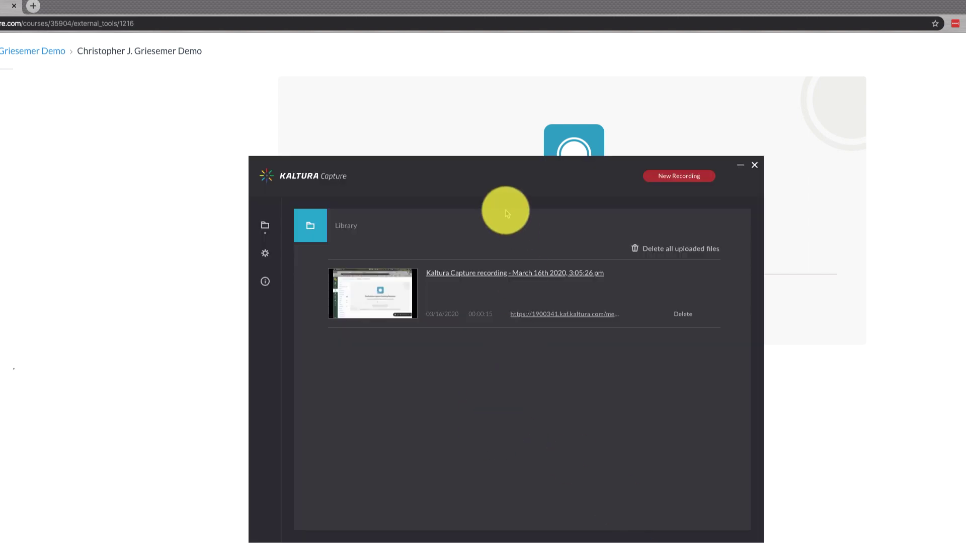
left_click(689, 177)
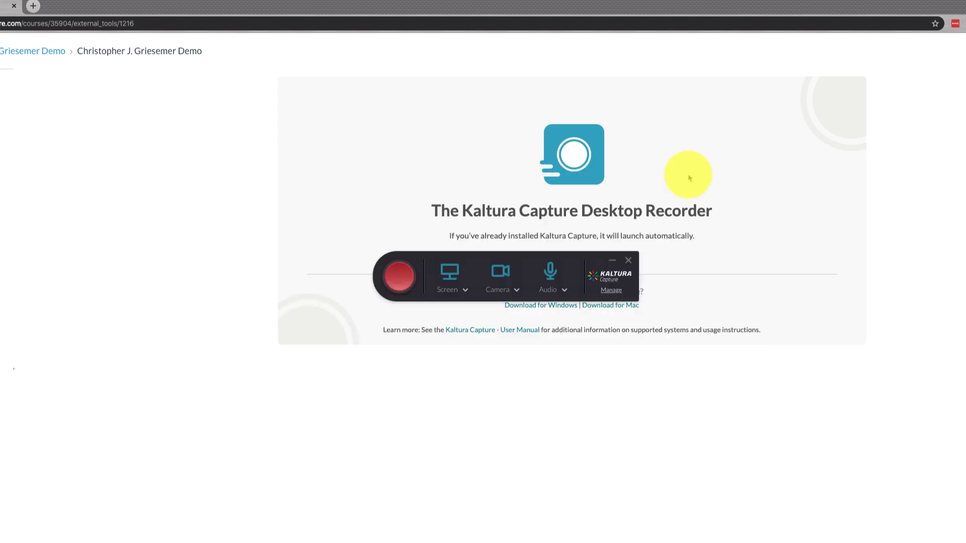
Review the recorder's screen source options and available microphones, keeping Full Screen and the Yeti Stereo Microphone.
left_click(452, 284)
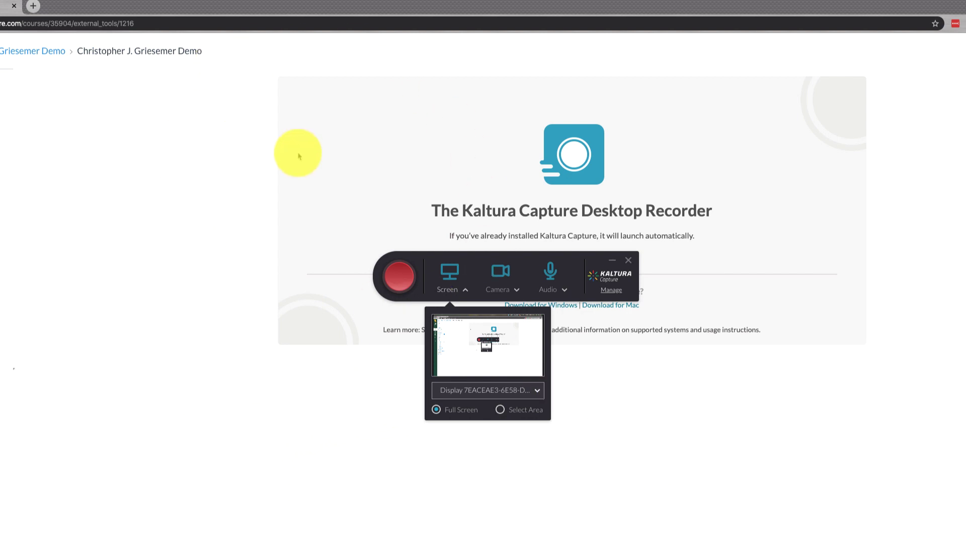
left_click(562, 289)
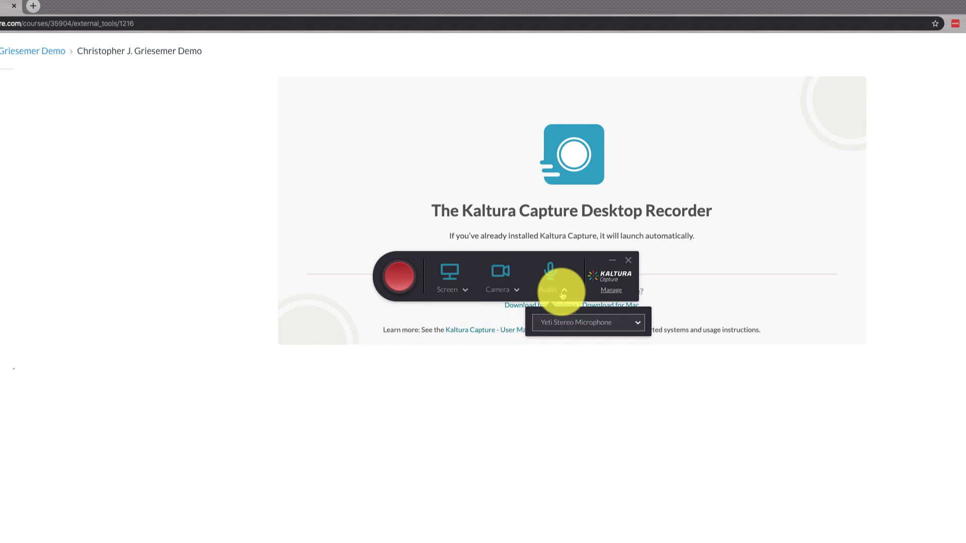
left_click(633, 325)
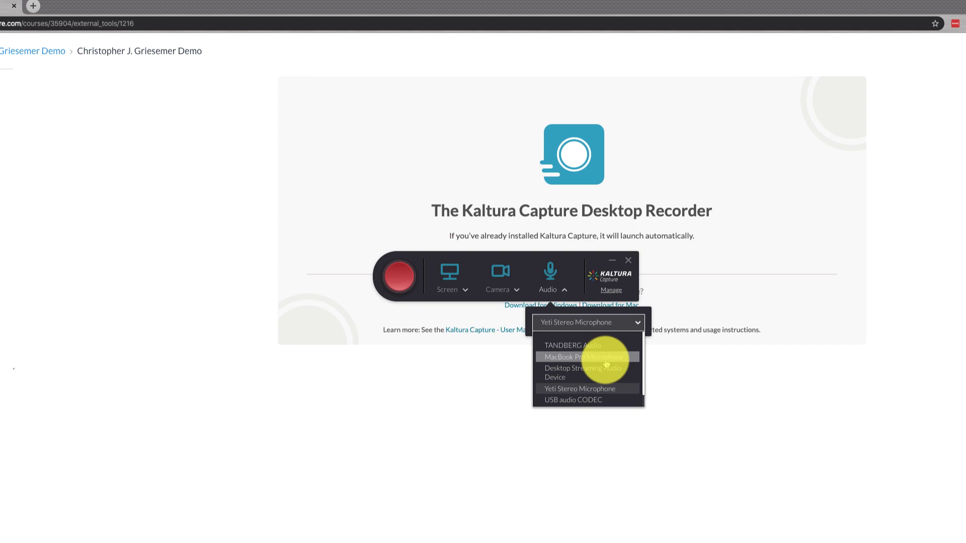
left_click(578, 269)
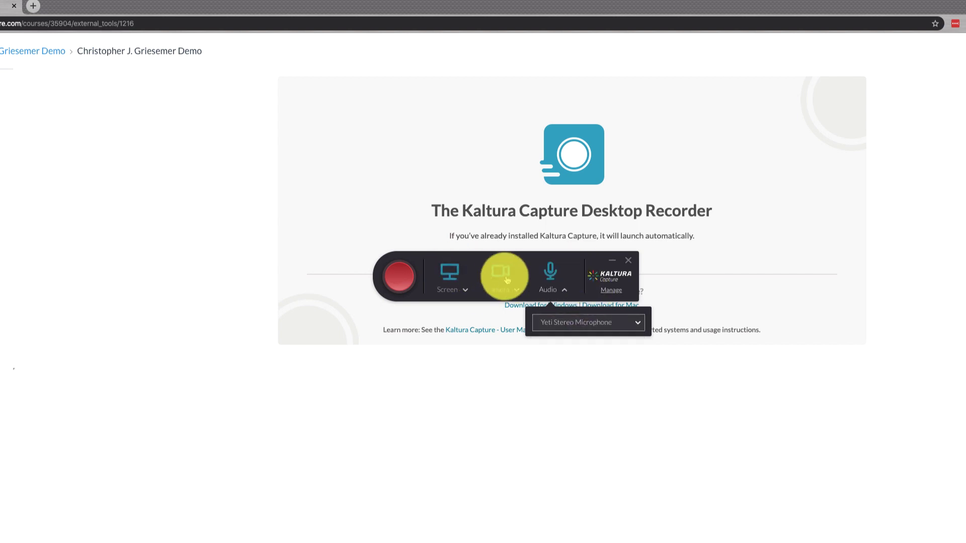
Start the screen and camera recording and draw a freehand yellow line across the page with the annotation pen.
left_click(404, 285)
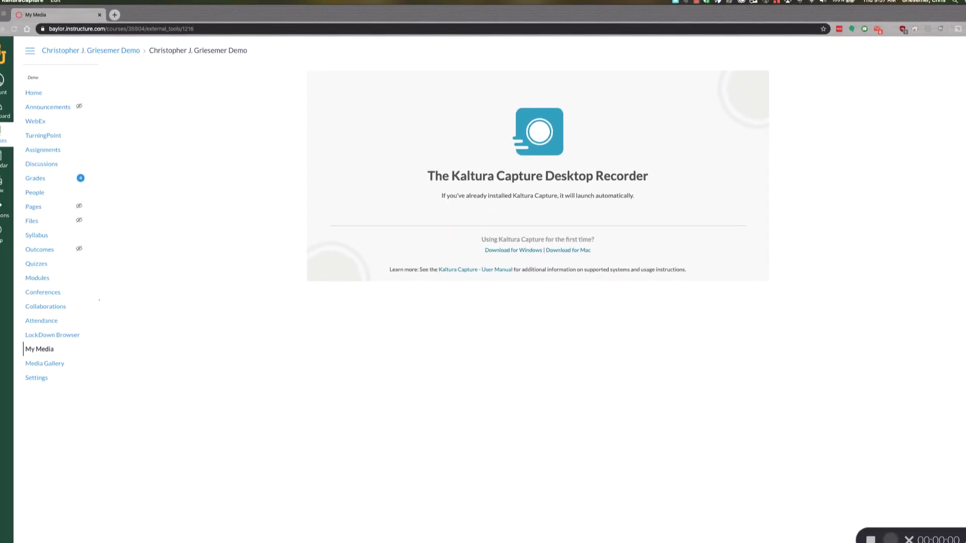
left_click(958, 521)
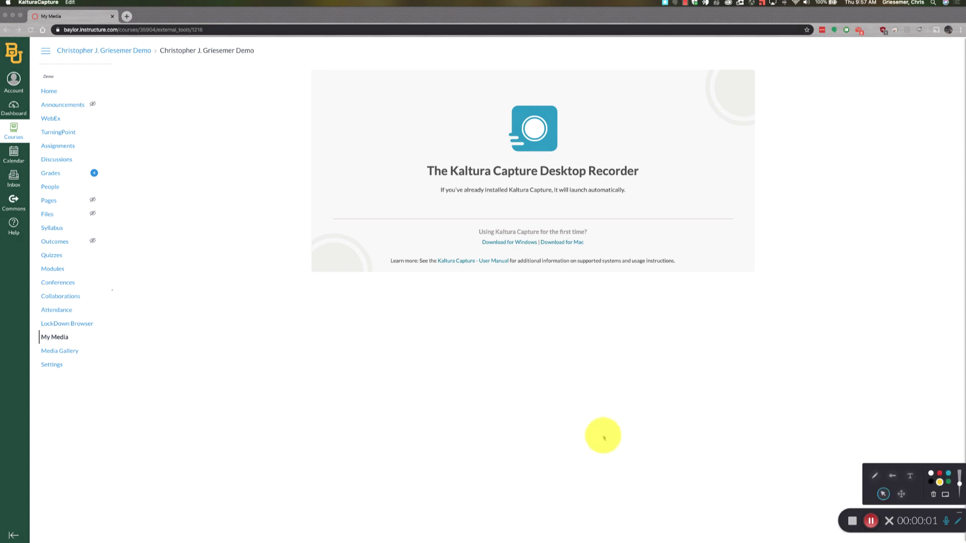
left_click(876, 481)
mouse_move(811, 373)
left_mouse_down()
mouse_move(582, 365)
mouse_move(467, 284)
mouse_move(306, 248)
mouse_move(544, 255)
mouse_move(926, 238)
mouse_move(879, 273)
left_mouse_up()
Add the yellow text annotation "hello" just below the Kaltura Capture page banner.
left_click(910, 475)
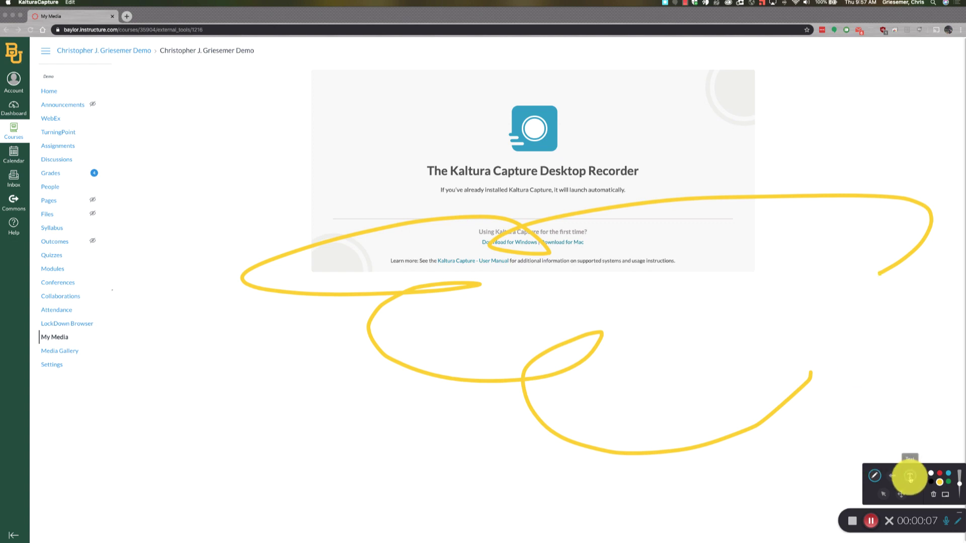
left_click(538, 284)
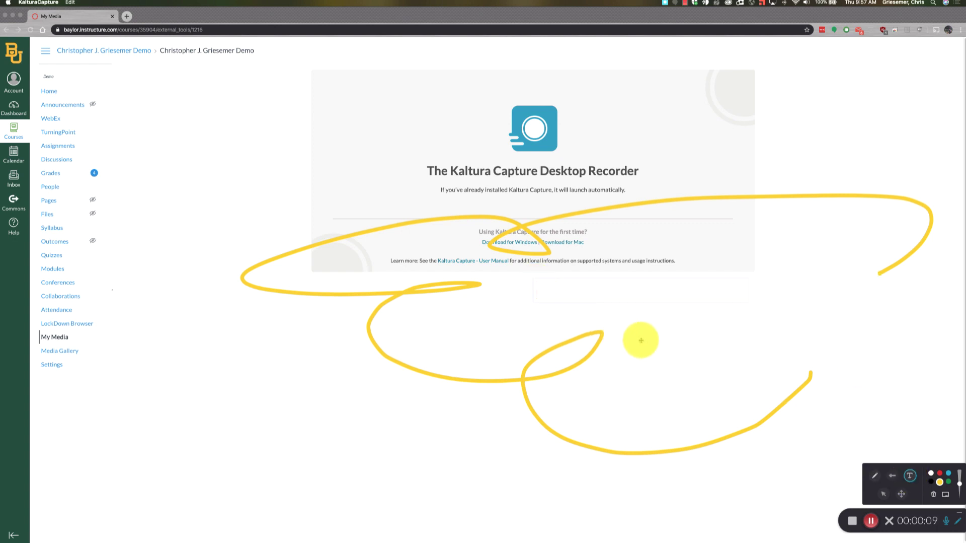
type("hello")
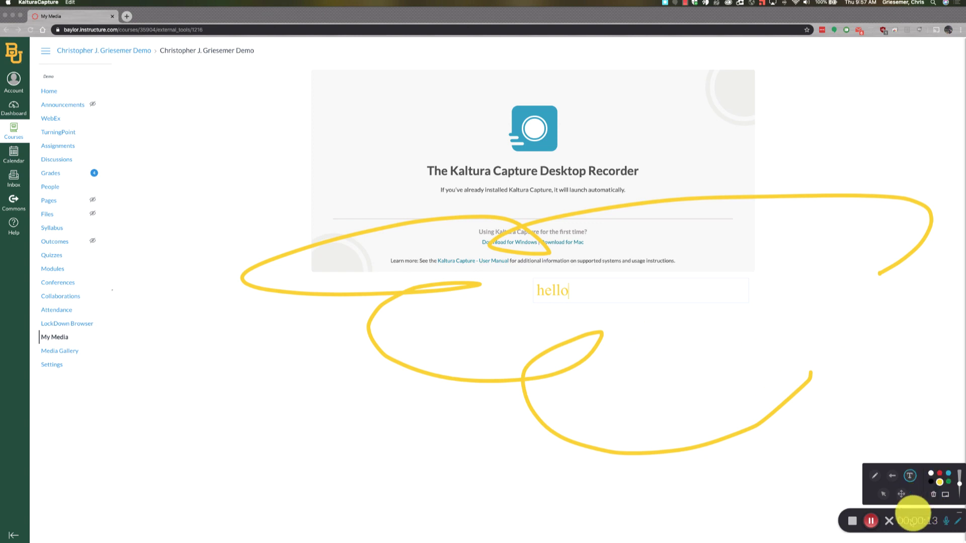
Stop the recording and save and upload it under its default title, closing the Kaltura Capture library window.
left_click(853, 520)
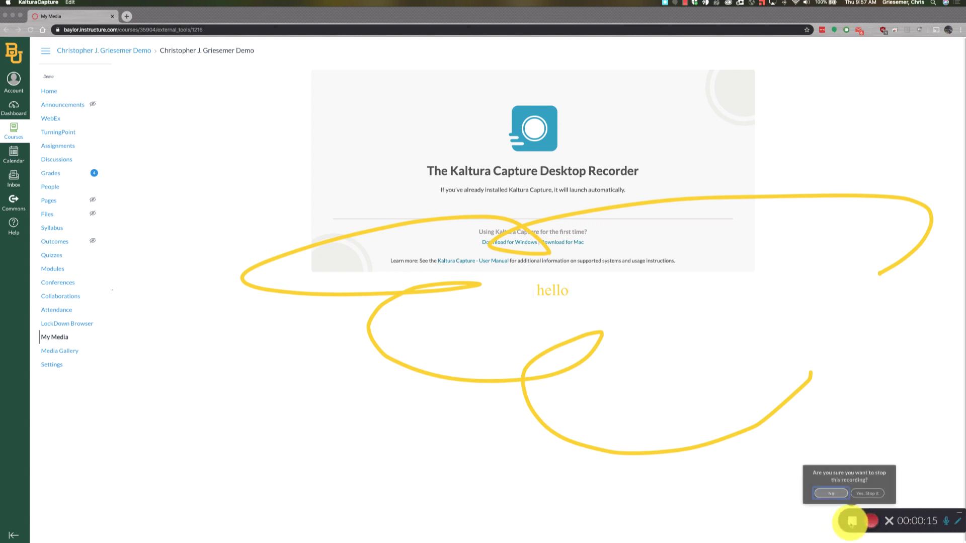
left_click(865, 492)
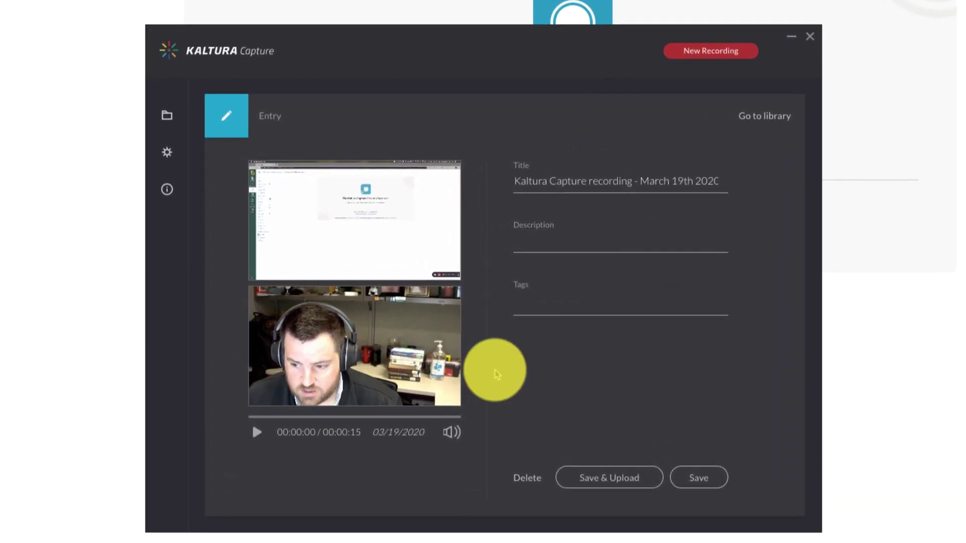
triple_click(579, 182)
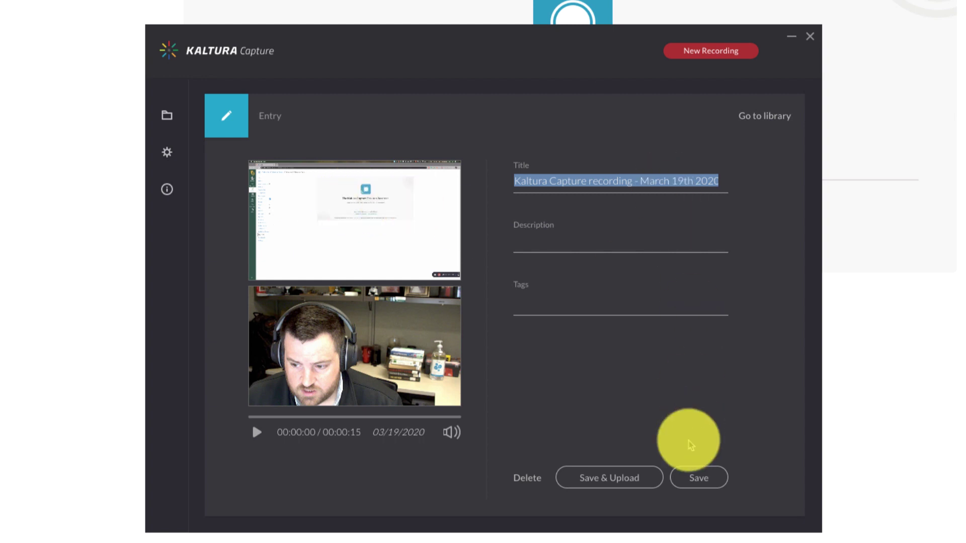
left_click(633, 481)
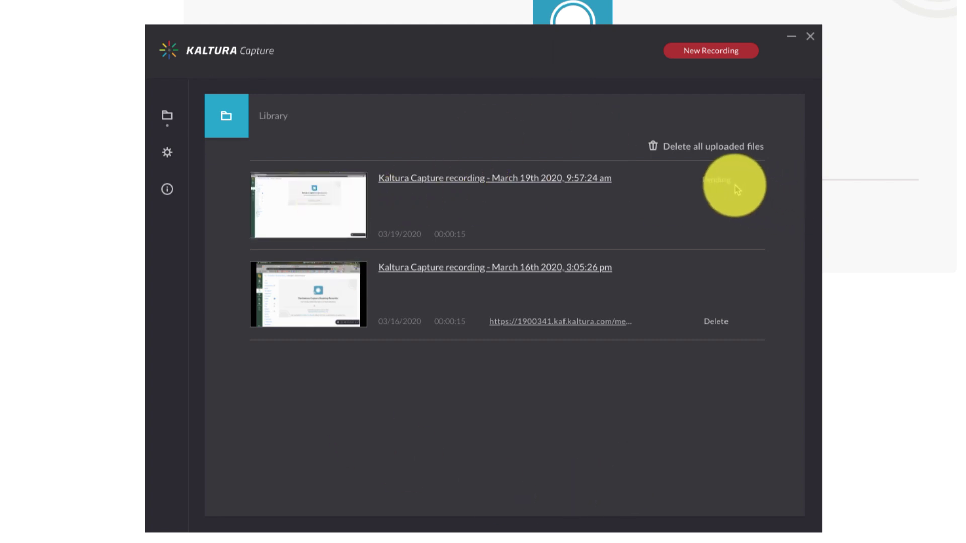
left_click(811, 38)
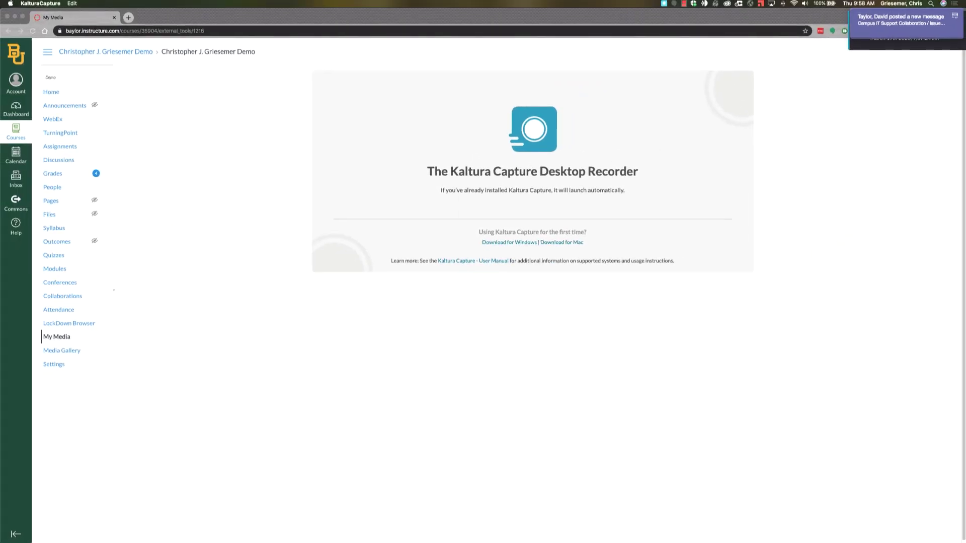
Open Express Capture for a new recording from My Media and check its camera and audio source settings.
left_click(58, 340)
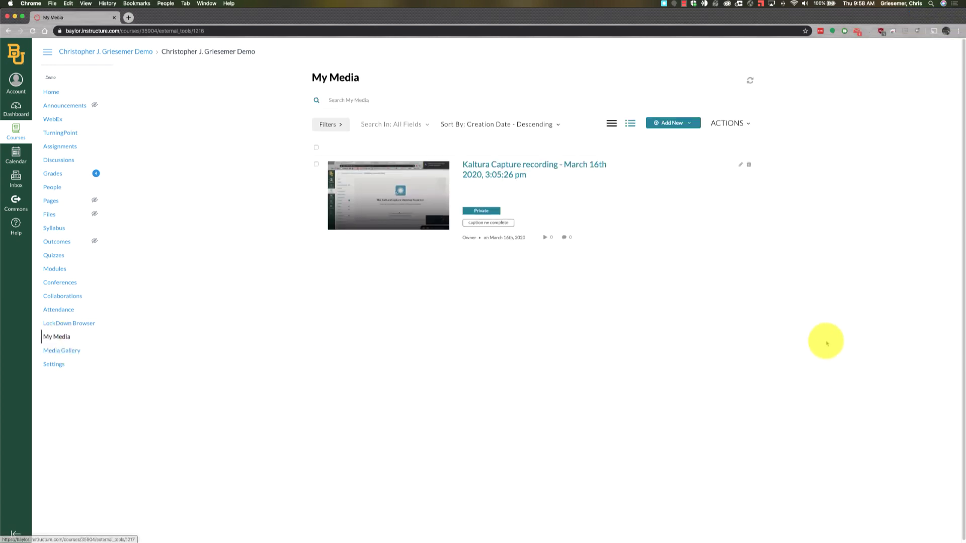
left_click(691, 122)
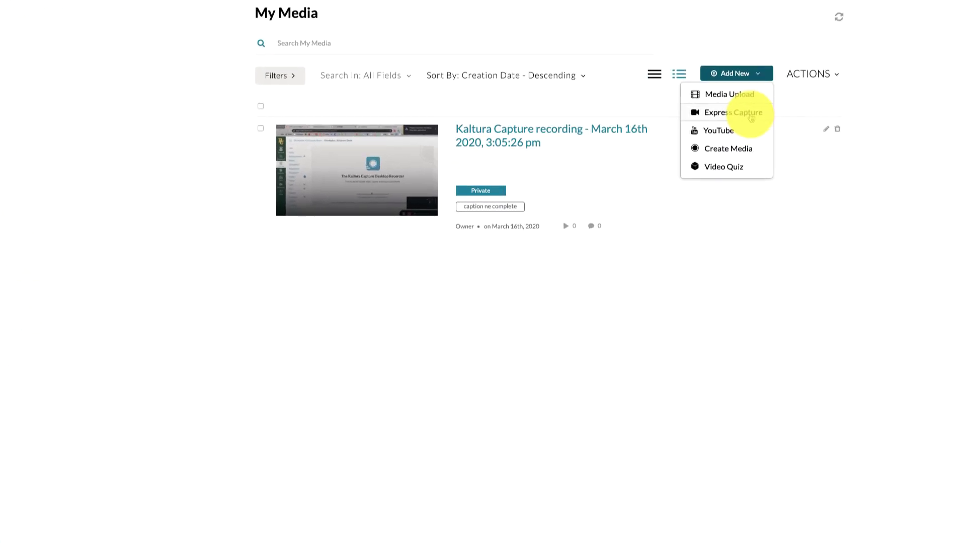
left_click(752, 117)
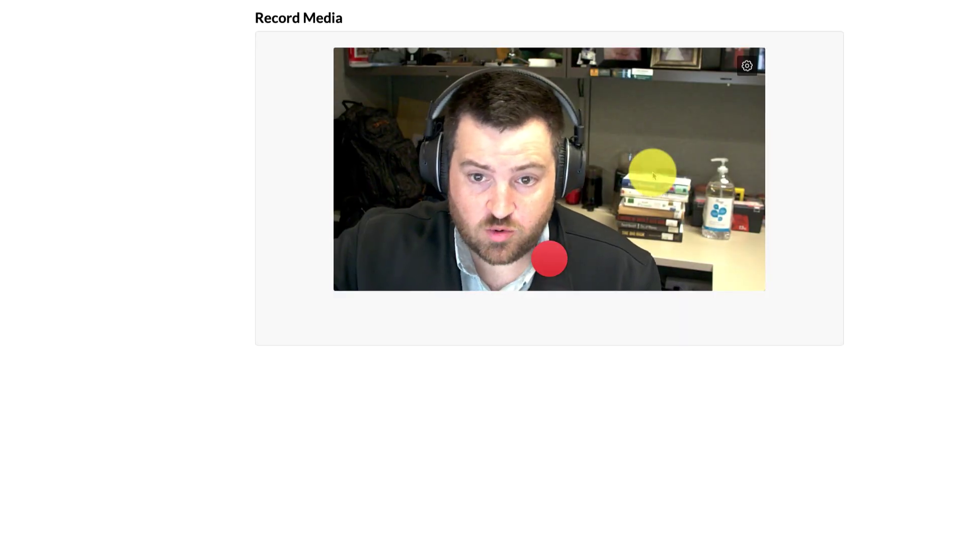
left_click(748, 65)
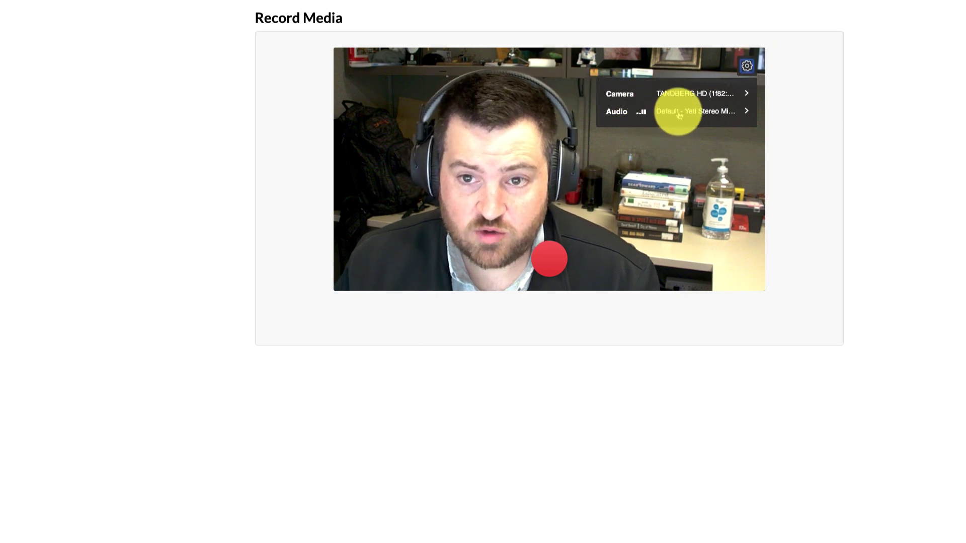
left_click(856, 165)
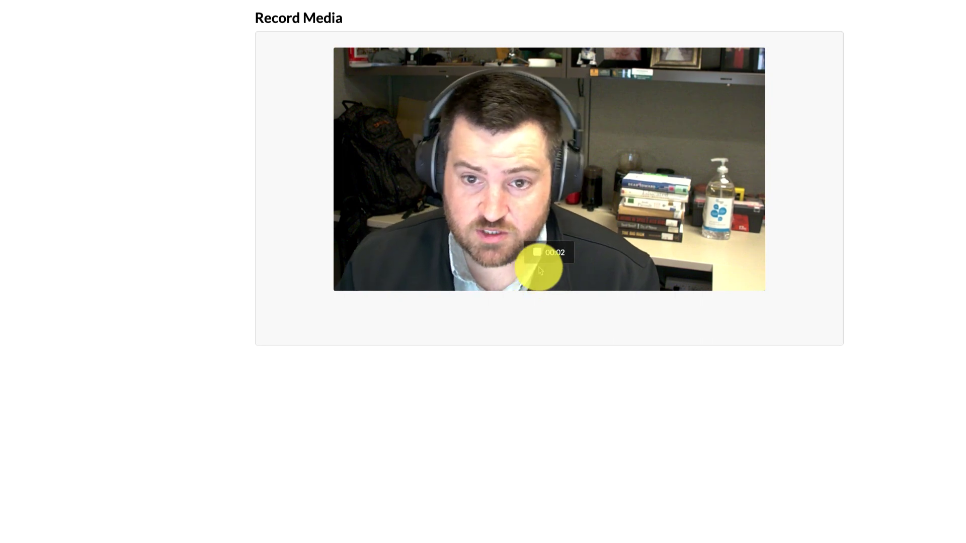
Record a webcam clip about two seconds long, pausing its preview, and download a copy of it.
left_click(543, 262)
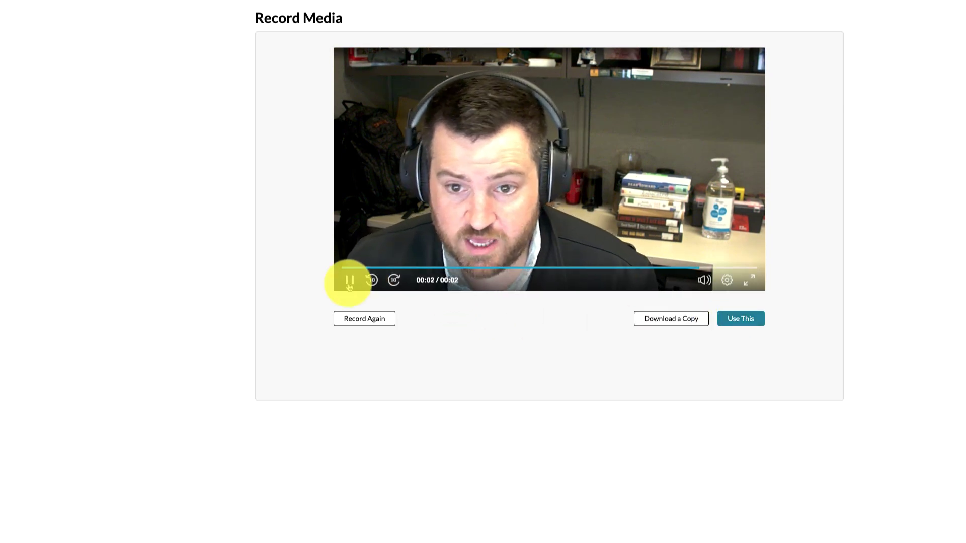
left_click(349, 281)
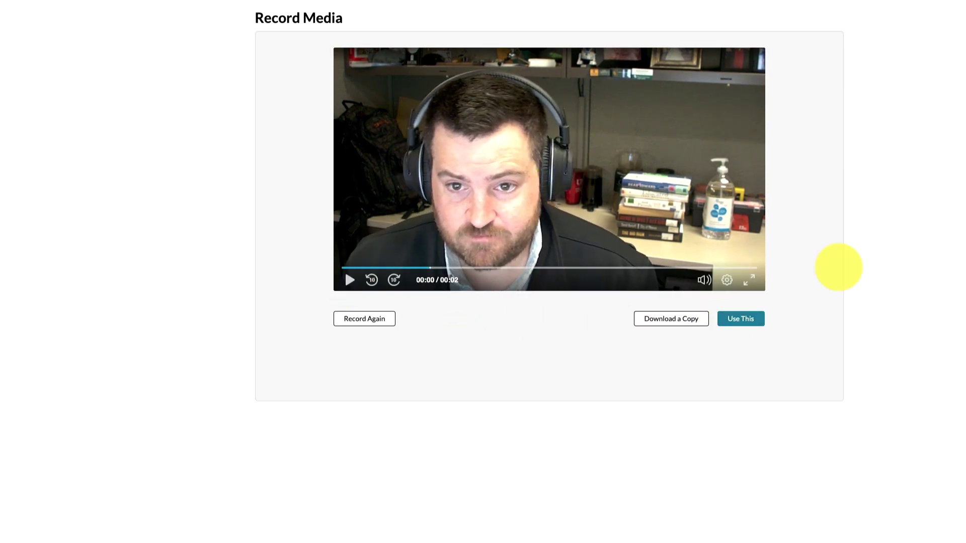
left_click(672, 323)
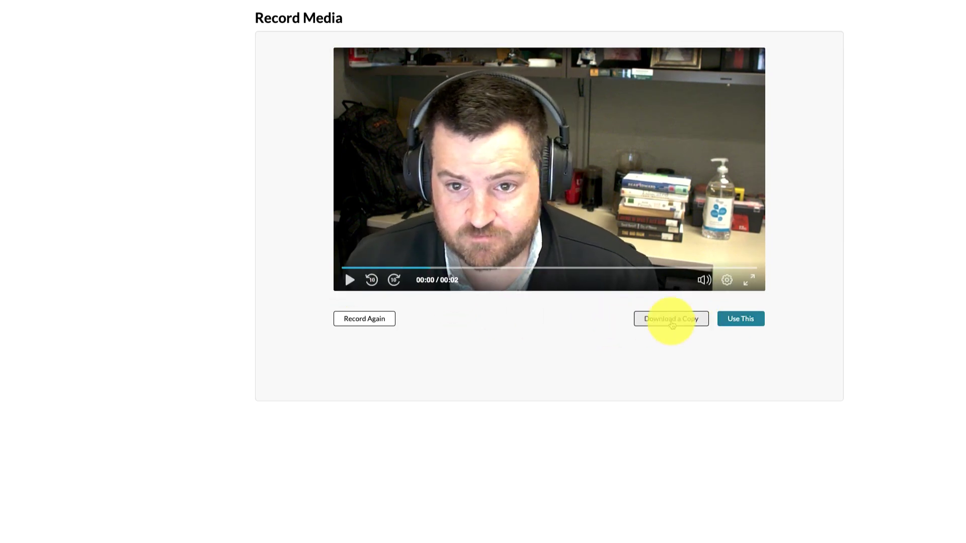
Use the recorded clip and save its details with the default name, the Always schedule and Private visibility.
left_click(739, 324)
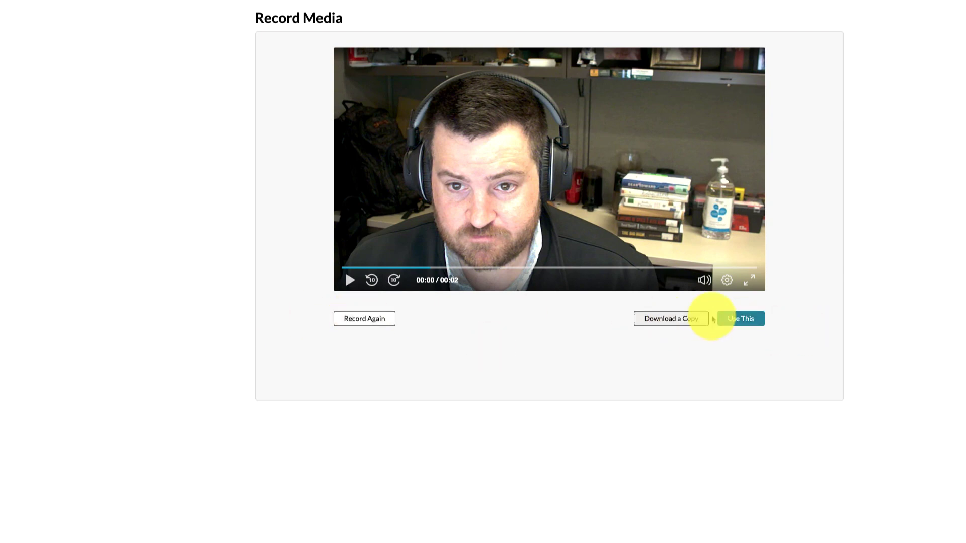
left_click(740, 318)
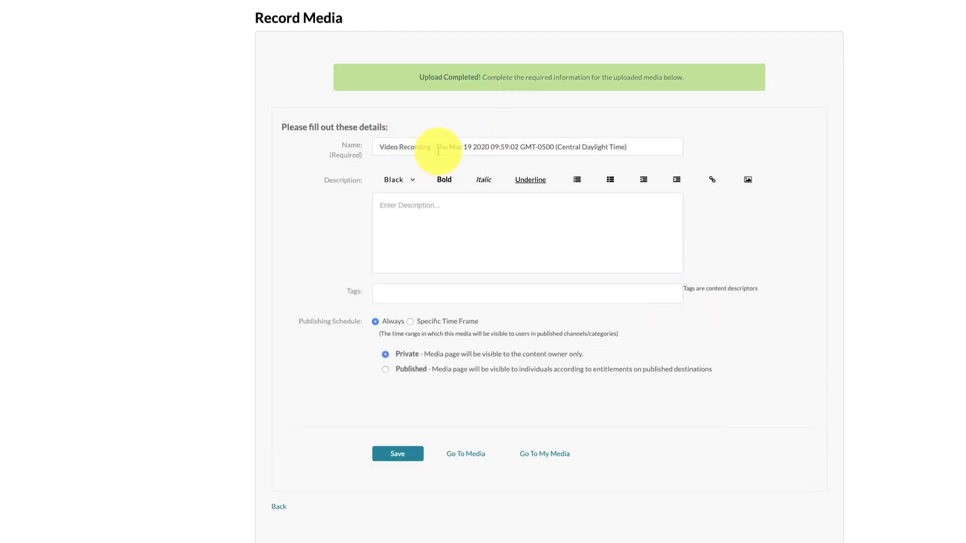
left_click(399, 455)
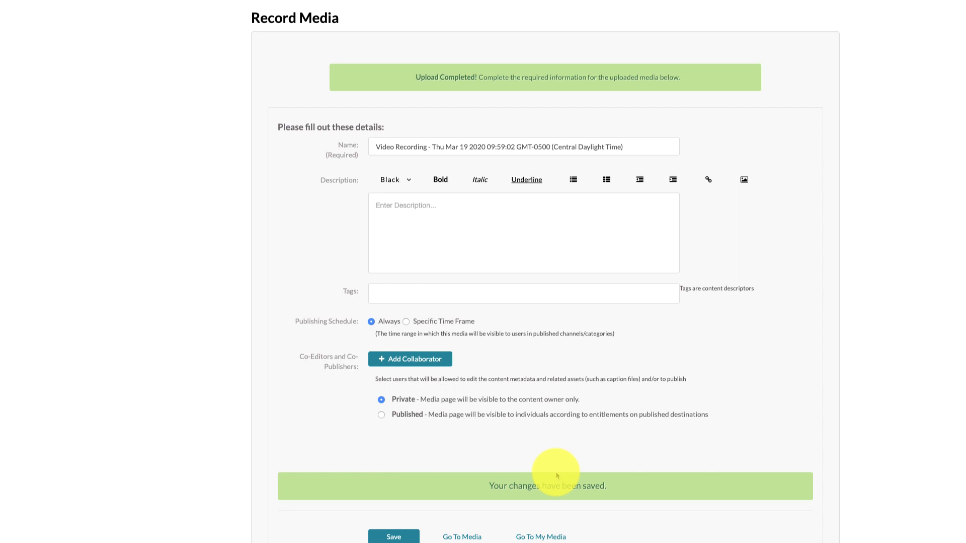
View the saved video recording's media page and return to the My Media list.
left_click(462, 536)
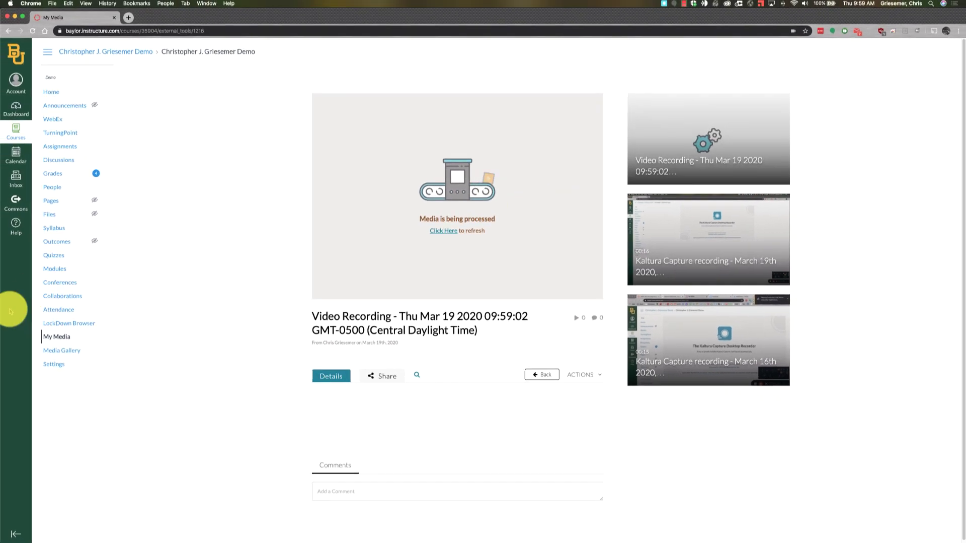
left_click(39, 337)
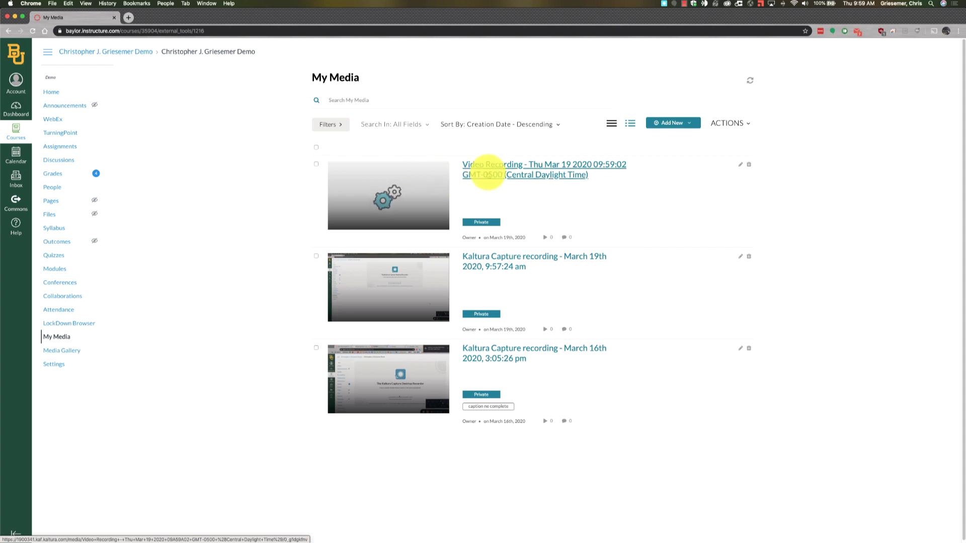
left_click(684, 124)
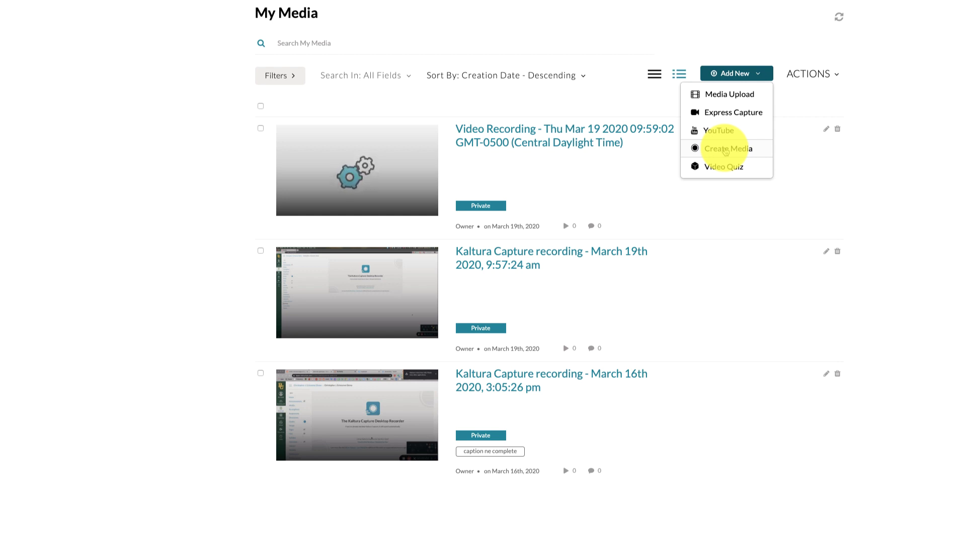
left_click(923, 118)
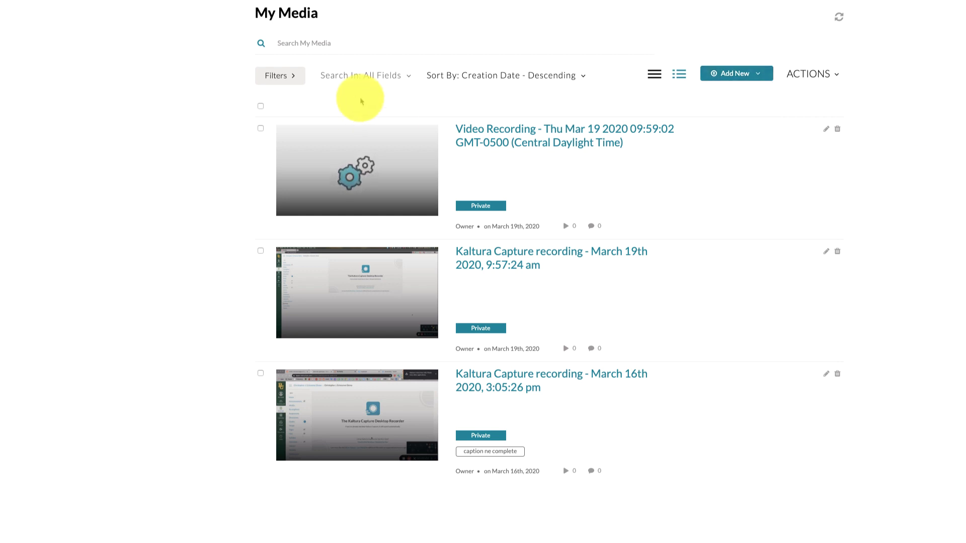